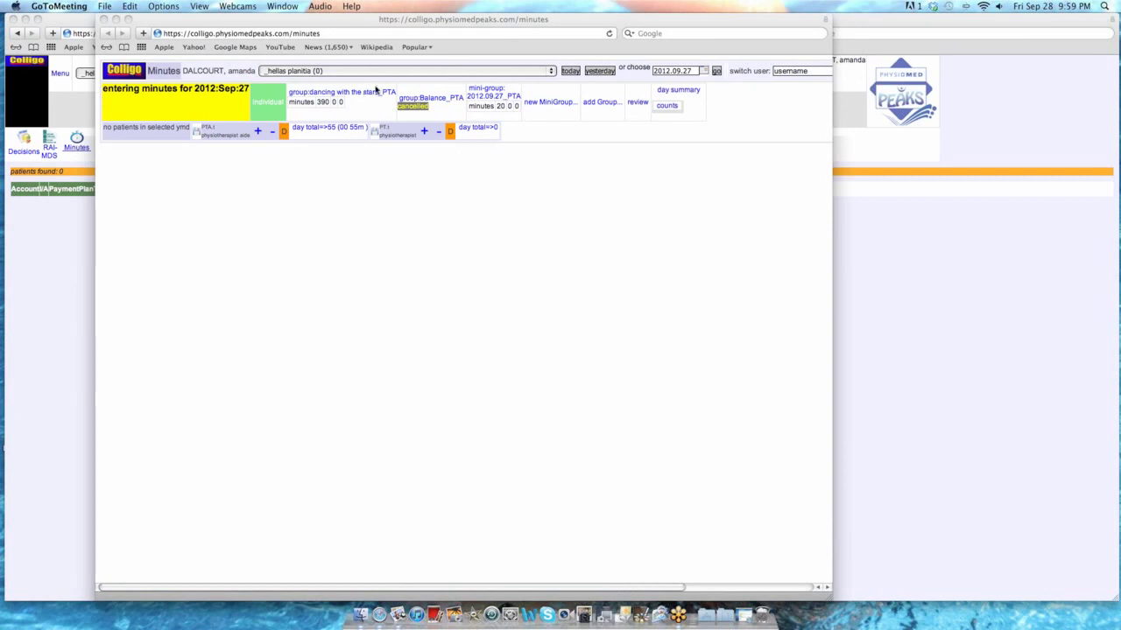
Step: Examine the existing 2012.09.27_PTA mini-group's members and booking details, and return to the individual view
click(439, 110)
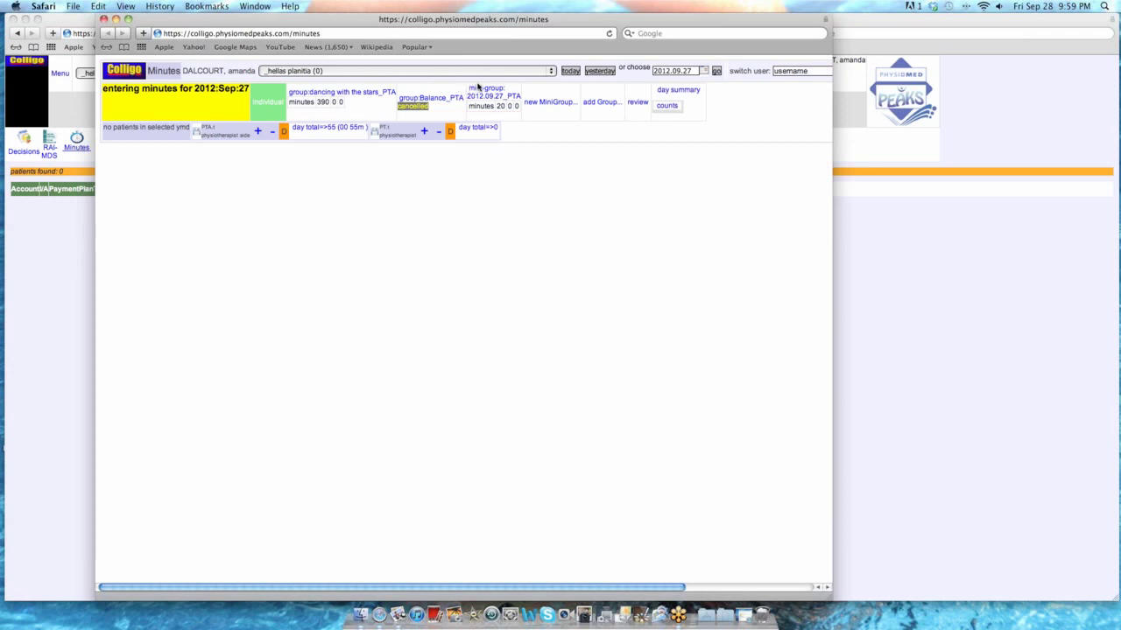
mouse_move(487, 94)
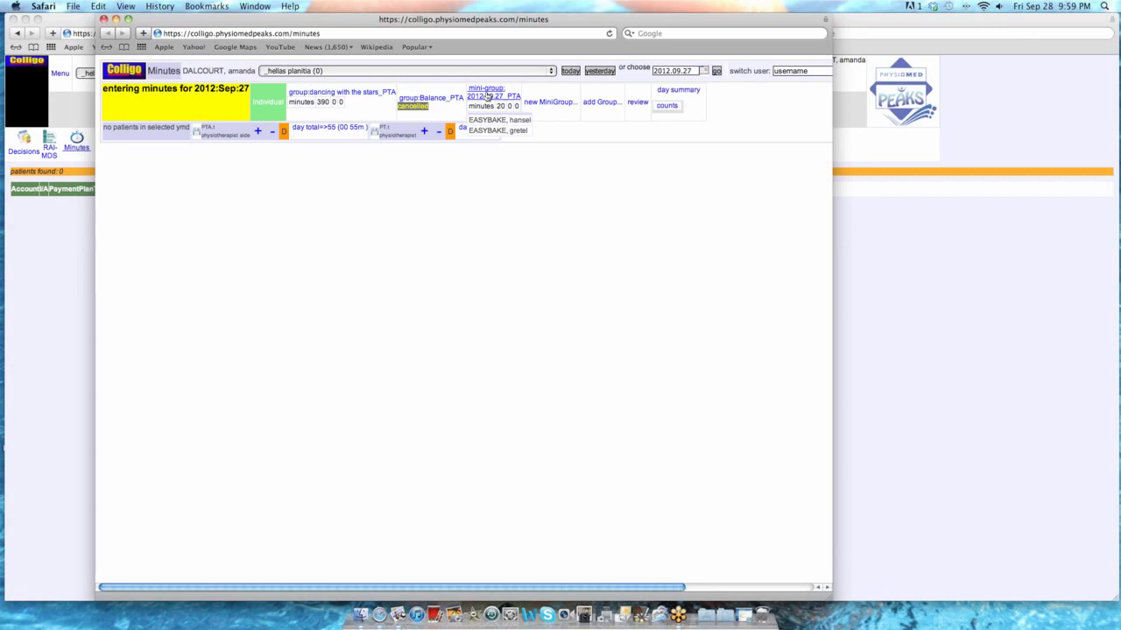
click(488, 95)
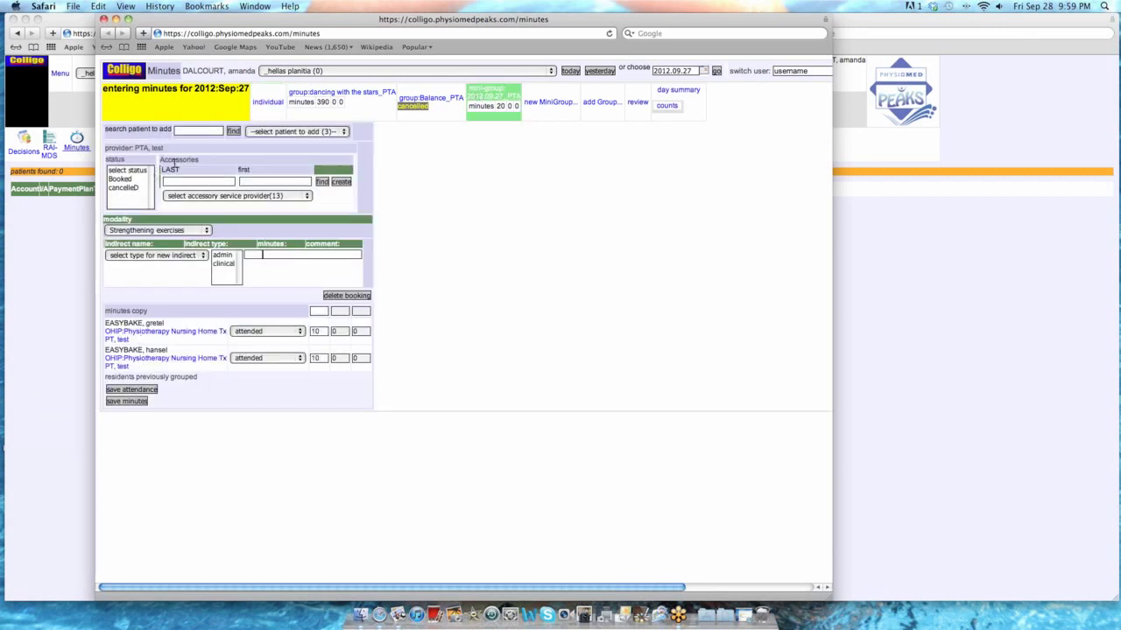
click(269, 103)
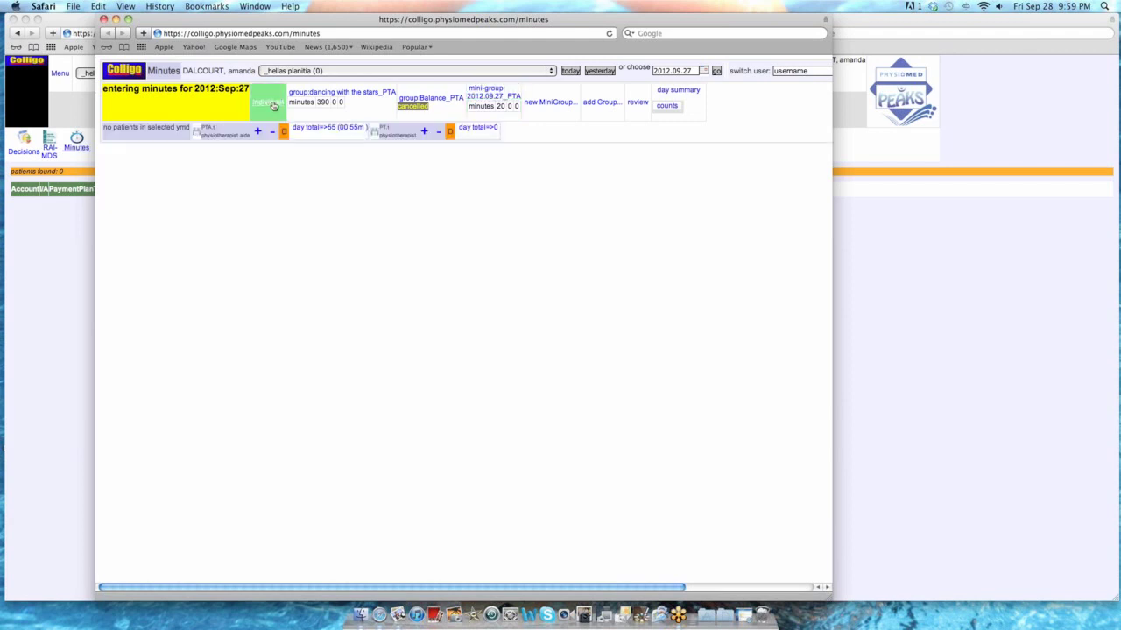
mouse_move(480, 96)
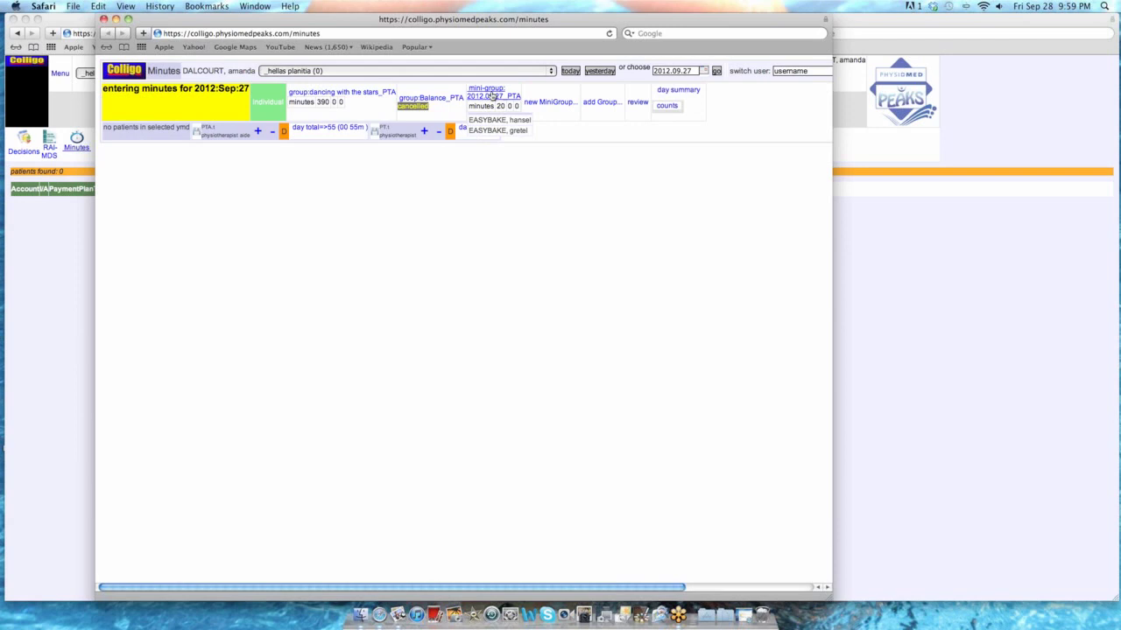
Step: Create a new mini-group with the test PTA physiotherapist aide as provider and open it
click(544, 103)
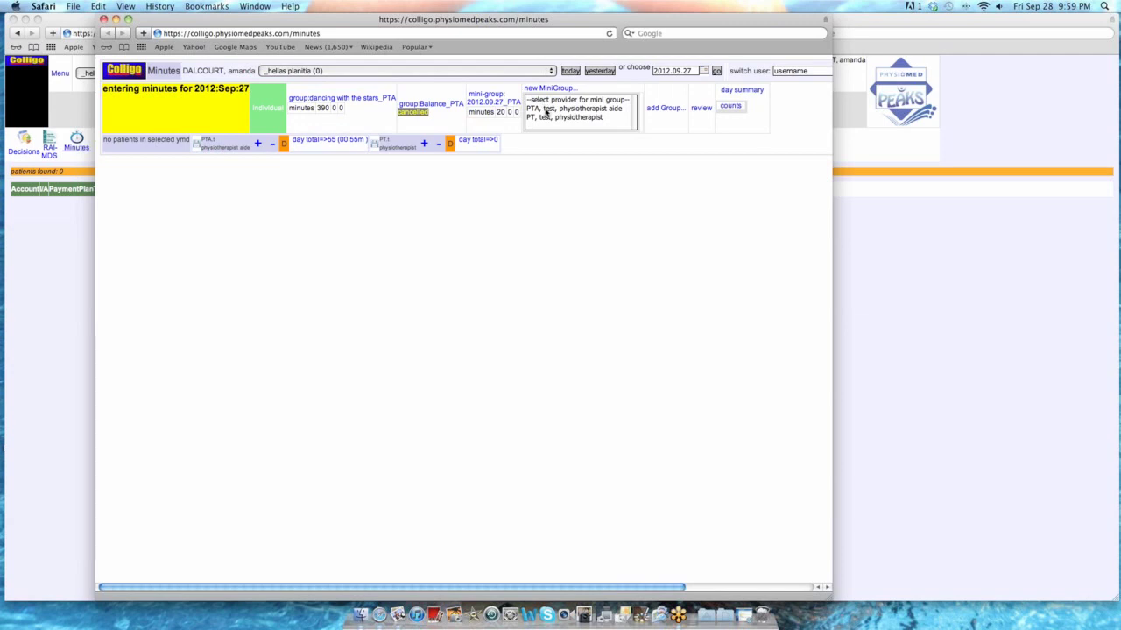
click(544, 108)
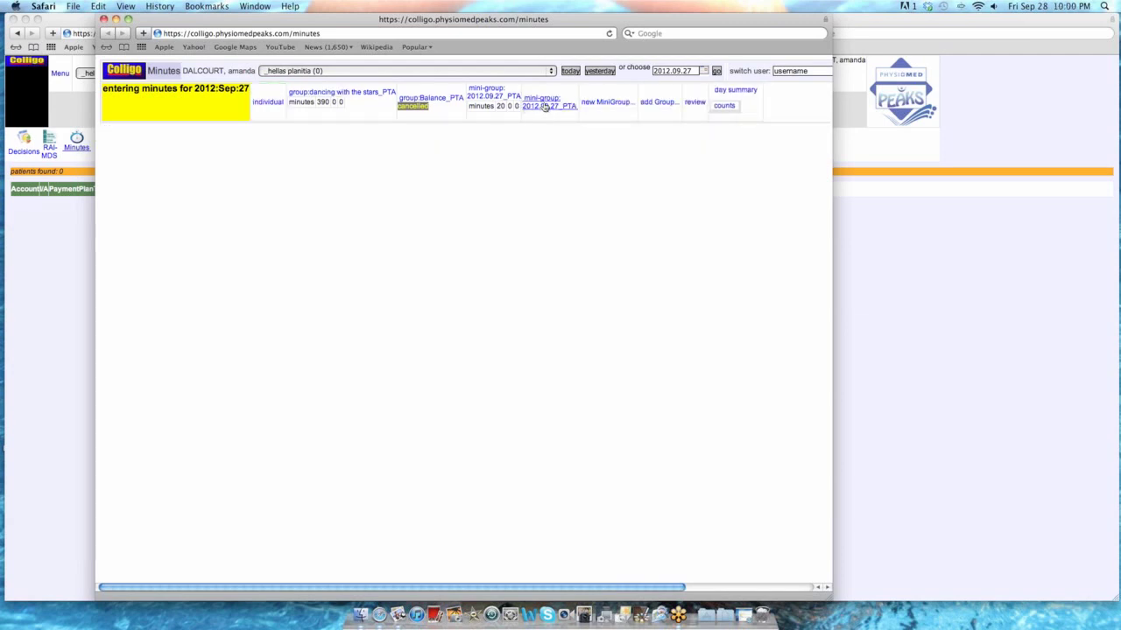
click(544, 106)
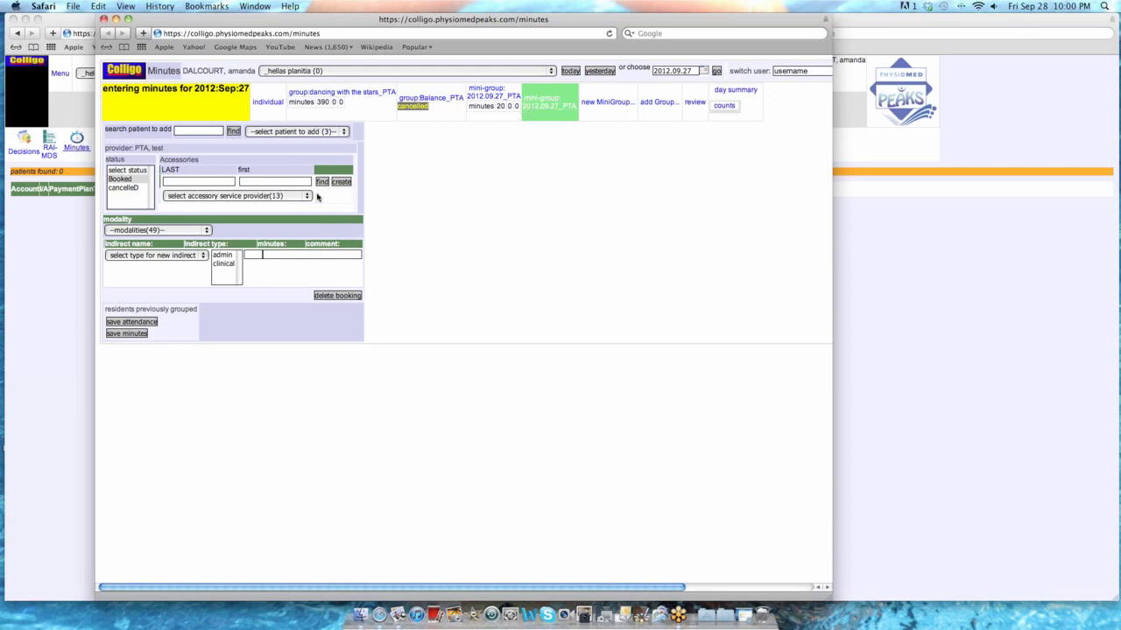
Step: Review the attendance and minutes list of the dancing with the stars group, and return to the new mini-group
click(375, 93)
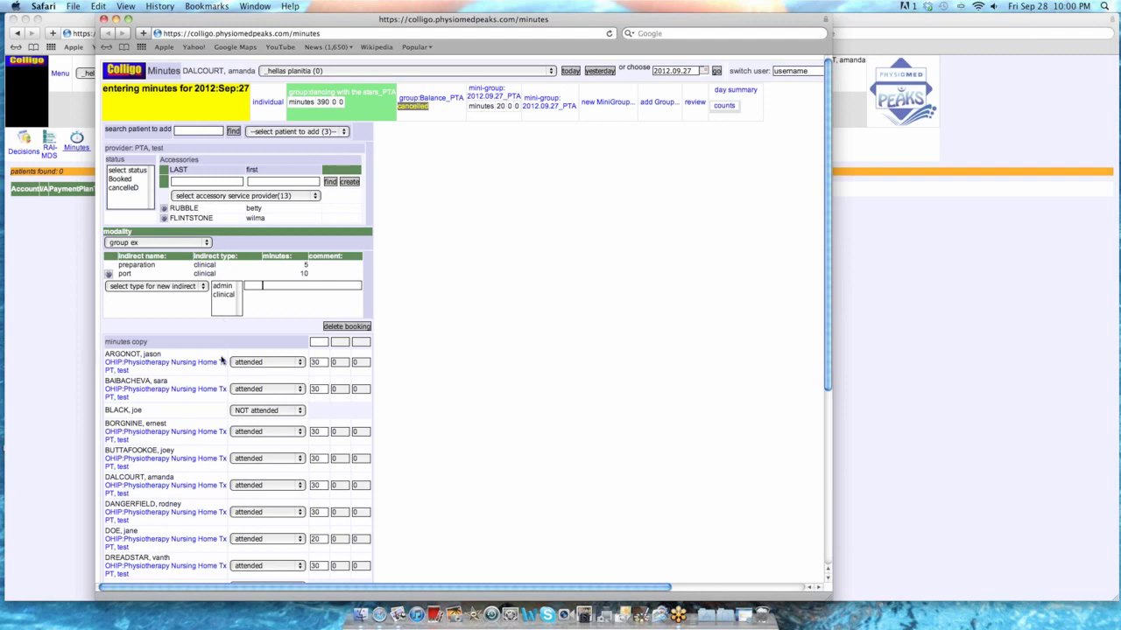
scroll(224, 332, down, 5)
scroll(222, 360, down, 2)
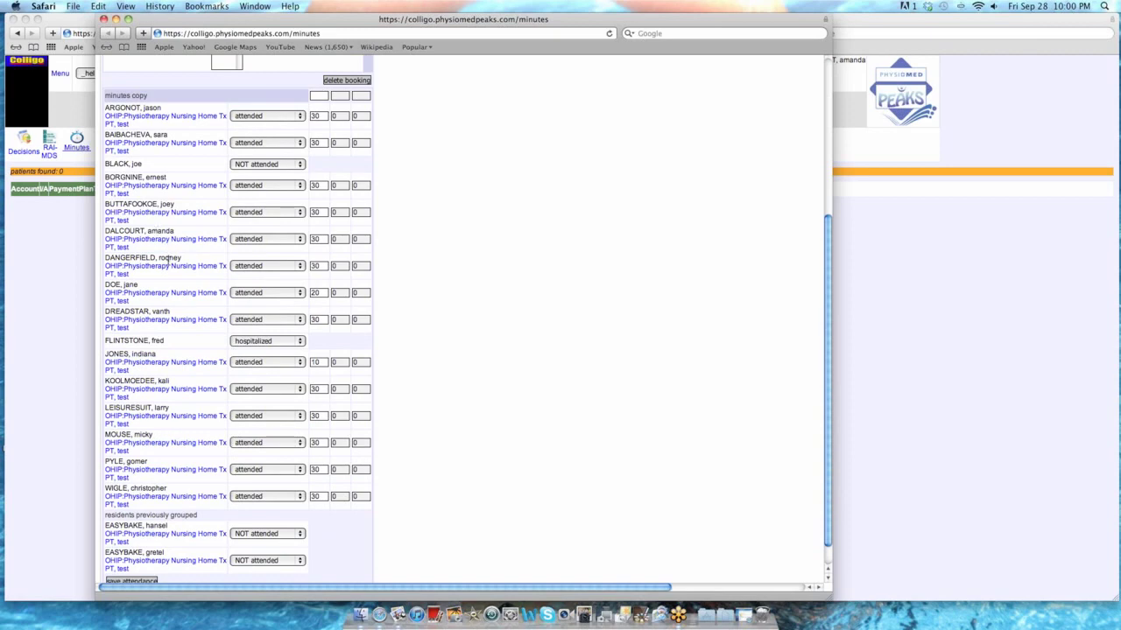
scroll(169, 261, up, 10)
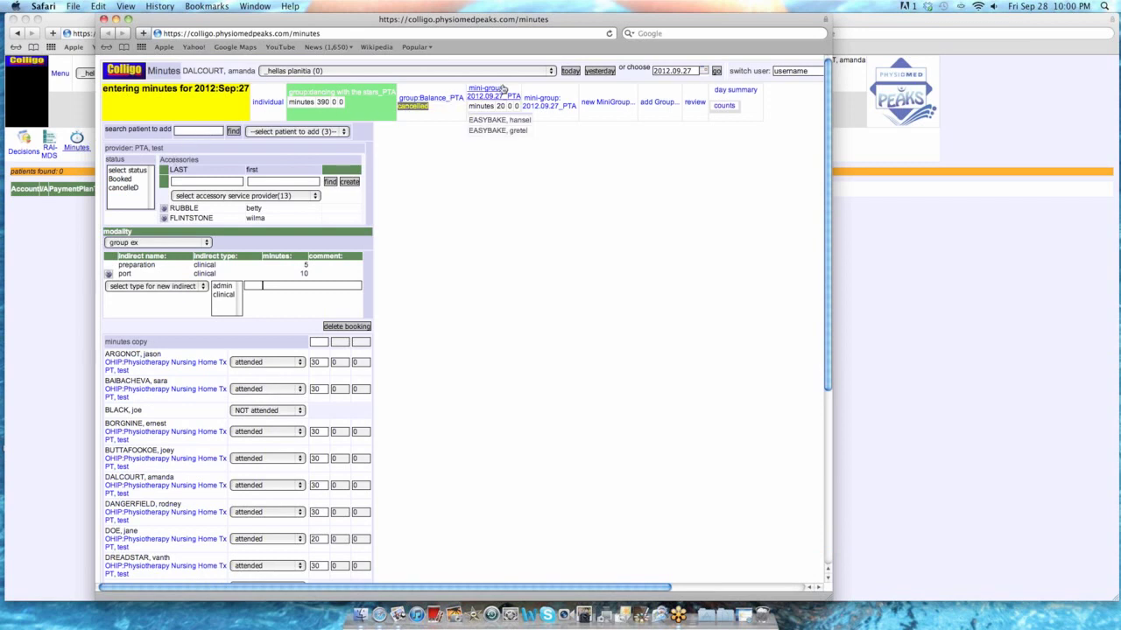
click(549, 103)
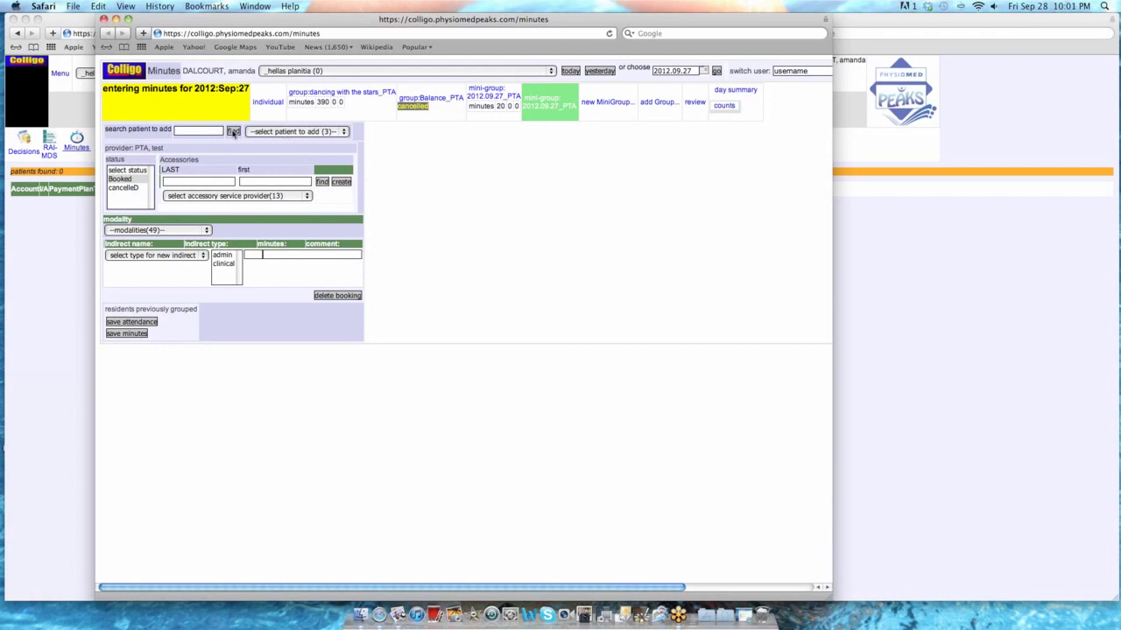
Step: List all available patients and add five of them to the new mini-group
mouse_move(493, 102)
click(207, 131)
click(233, 131)
click(324, 131)
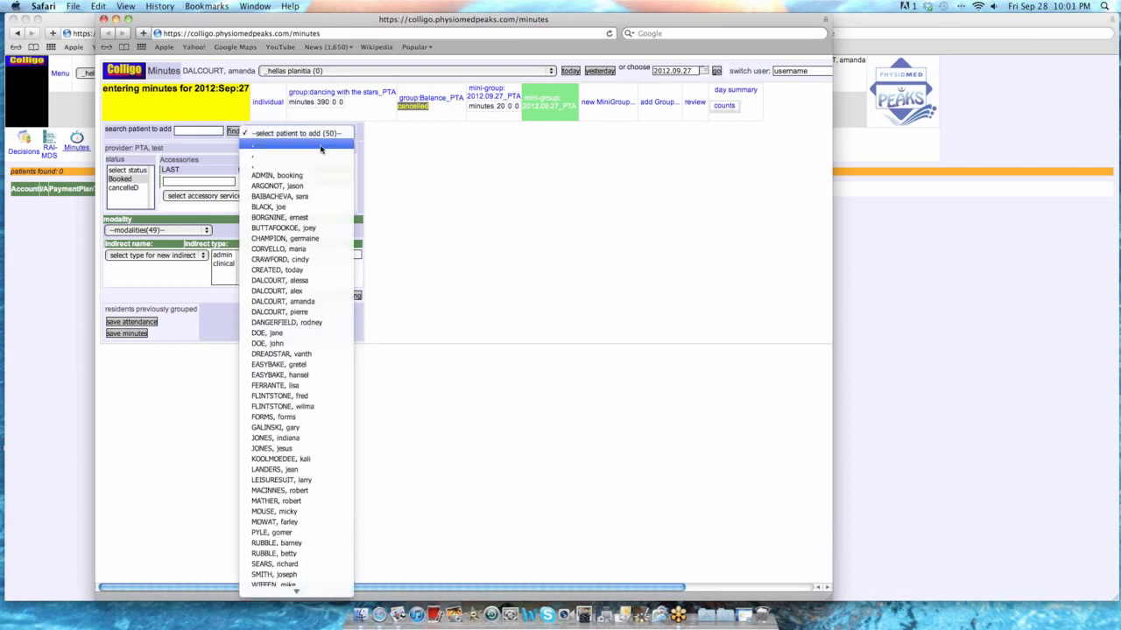
click(301, 228)
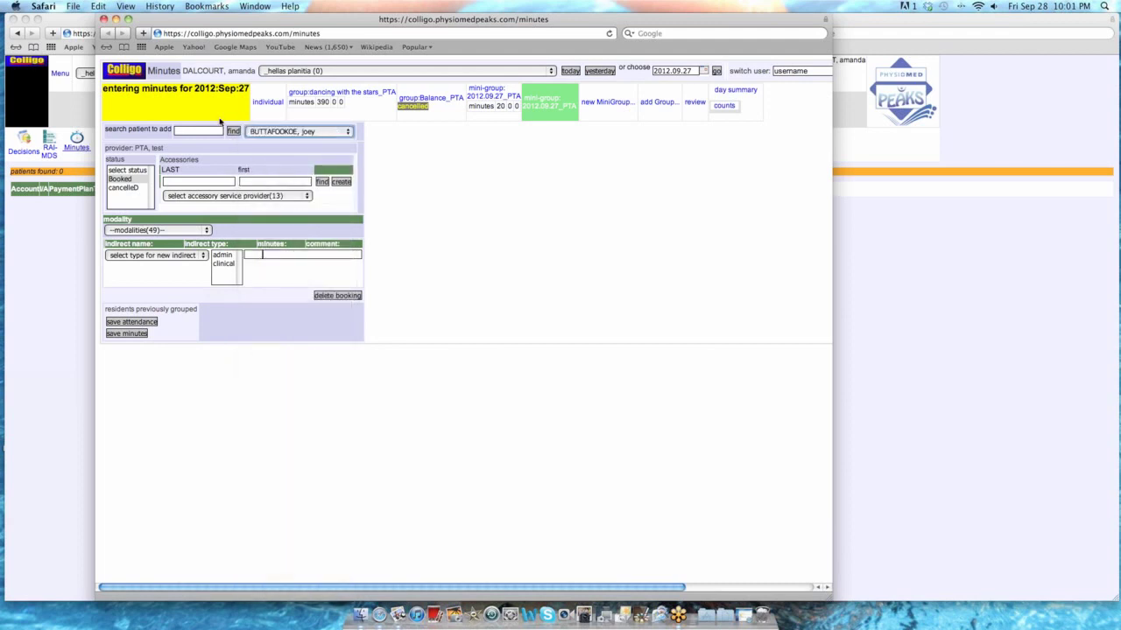
click(296, 133)
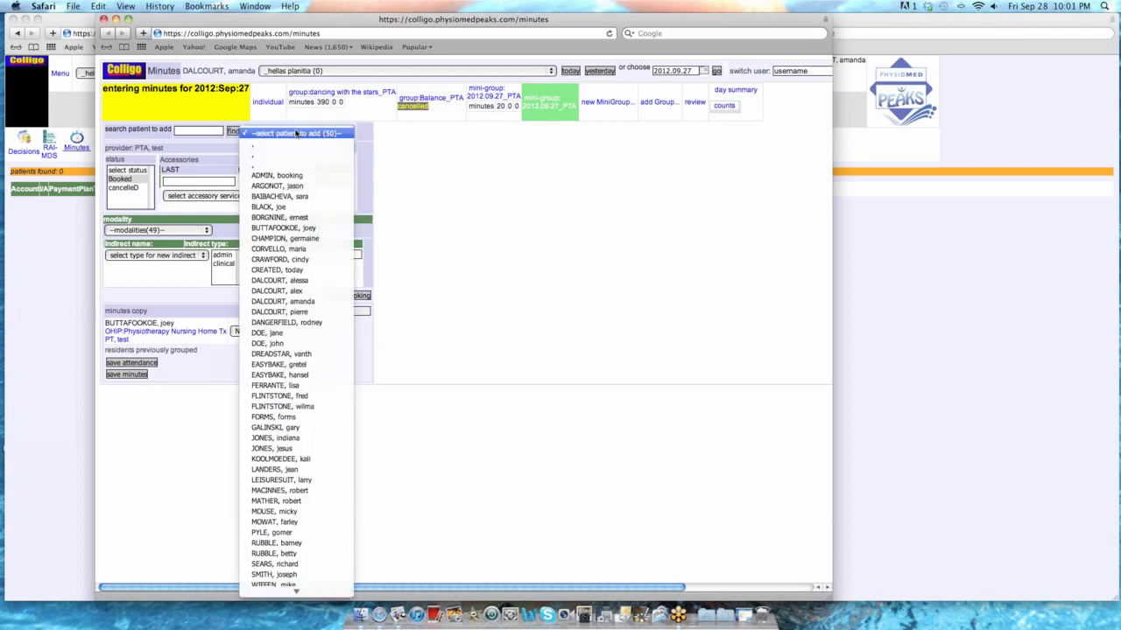
click(296, 303)
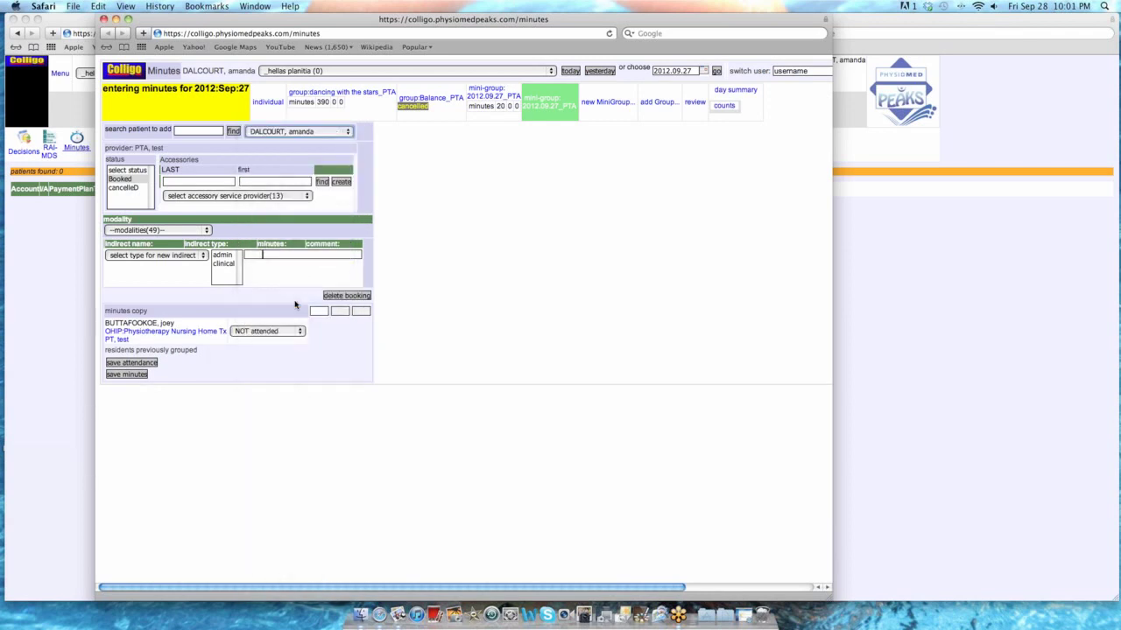
click(284, 133)
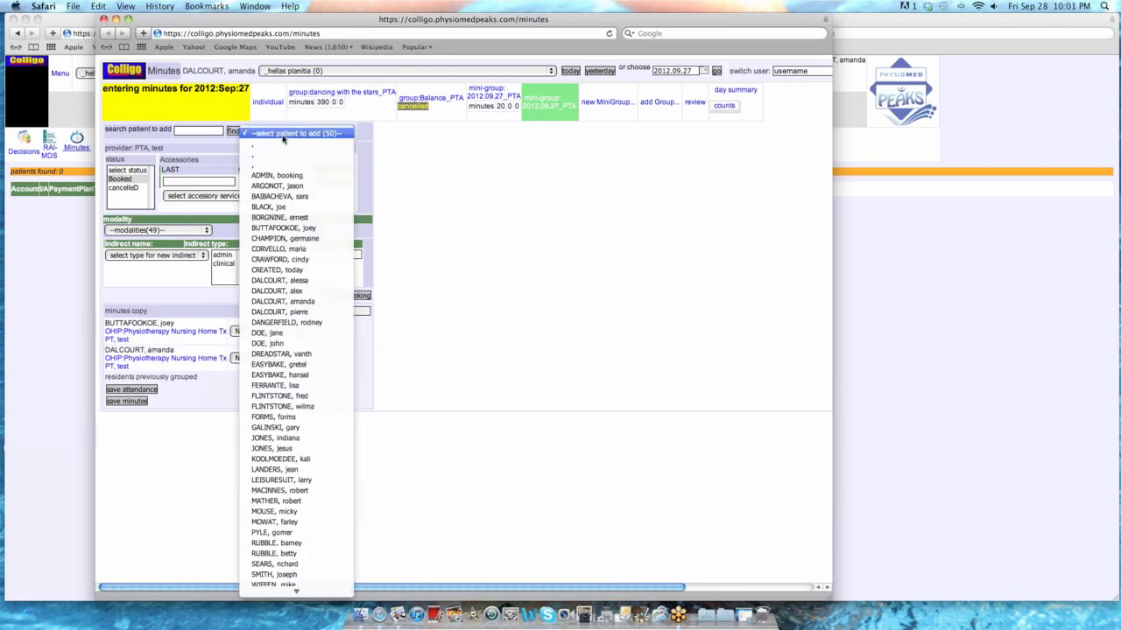
click(288, 322)
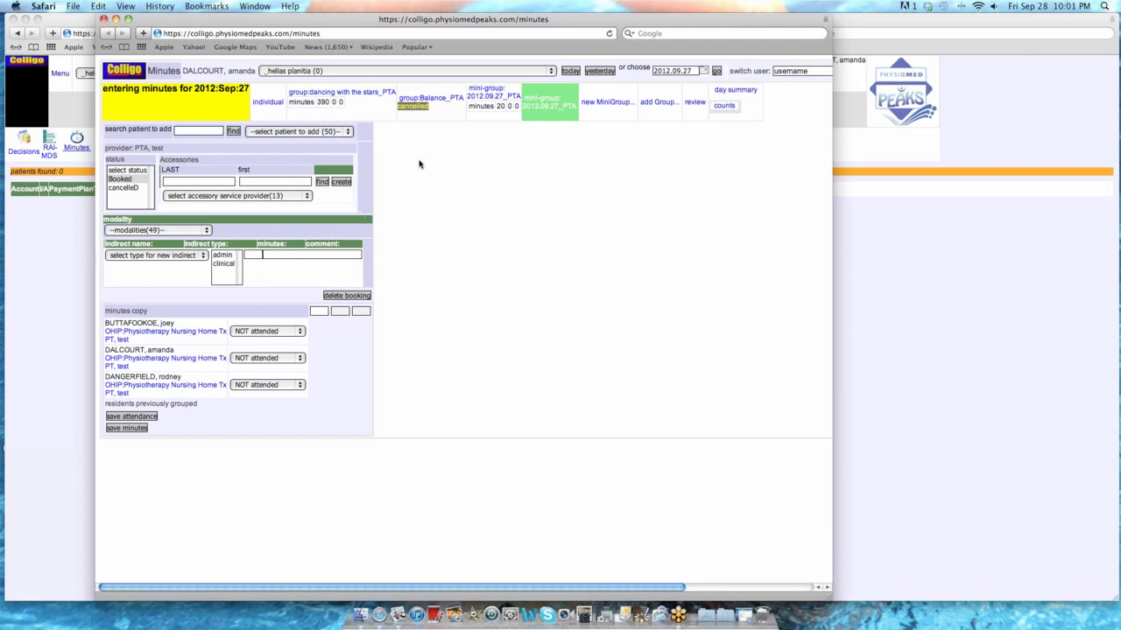
click(324, 132)
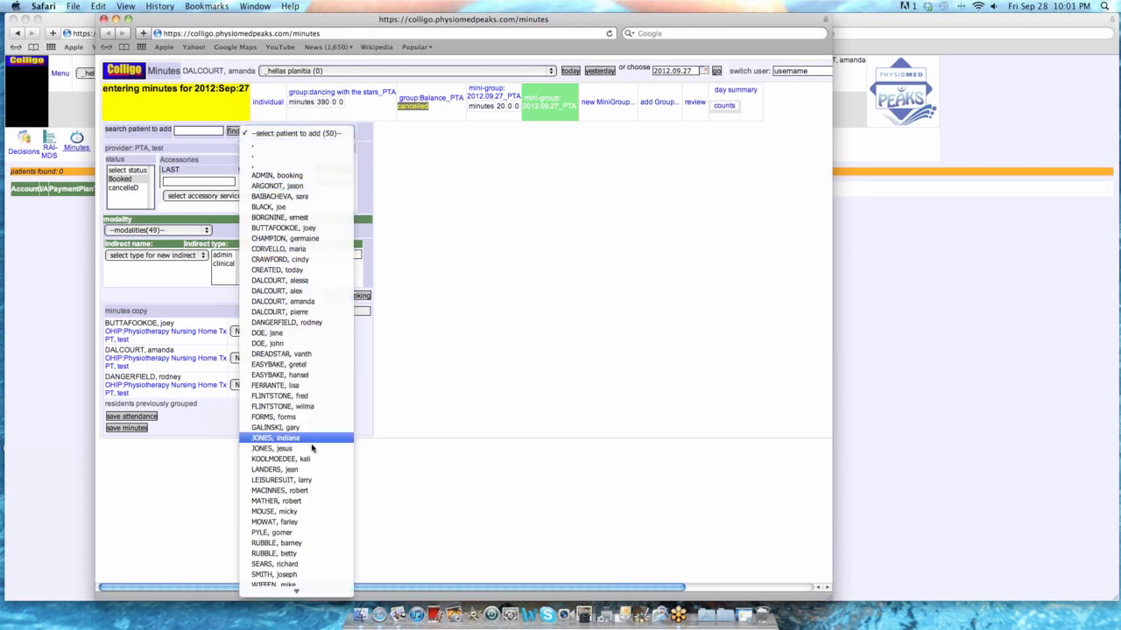
click(297, 565)
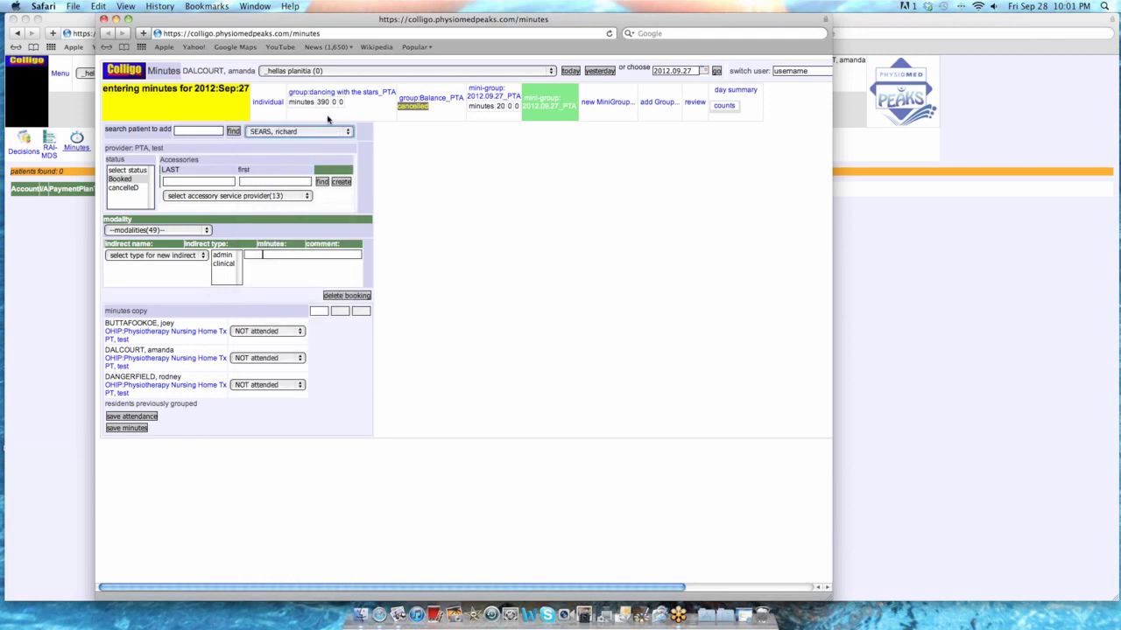
click(298, 132)
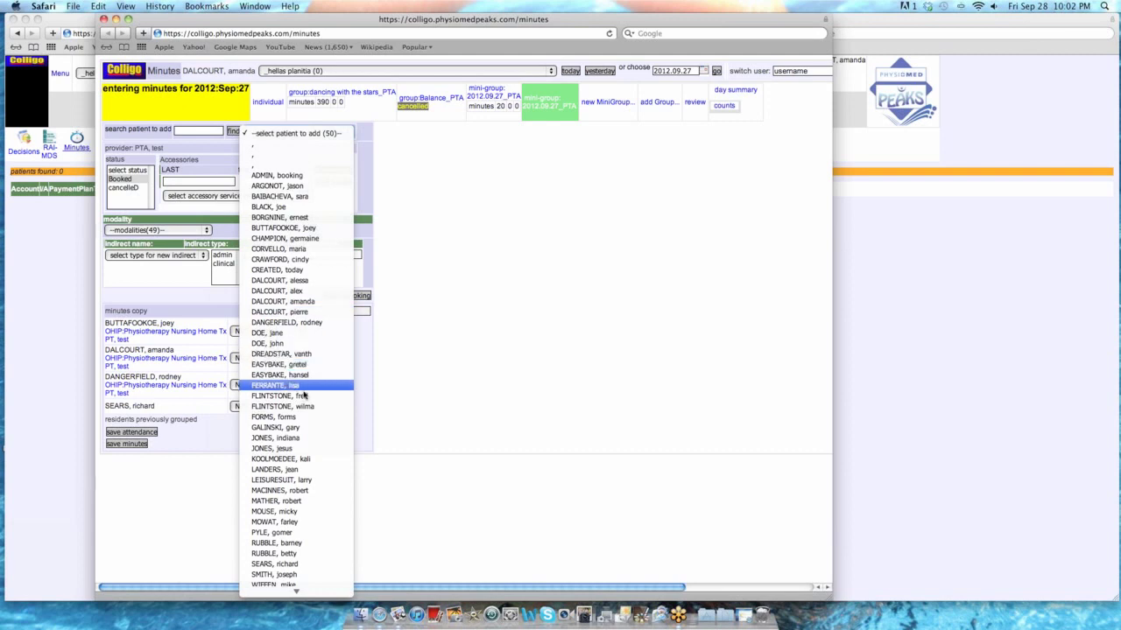
click(294, 471)
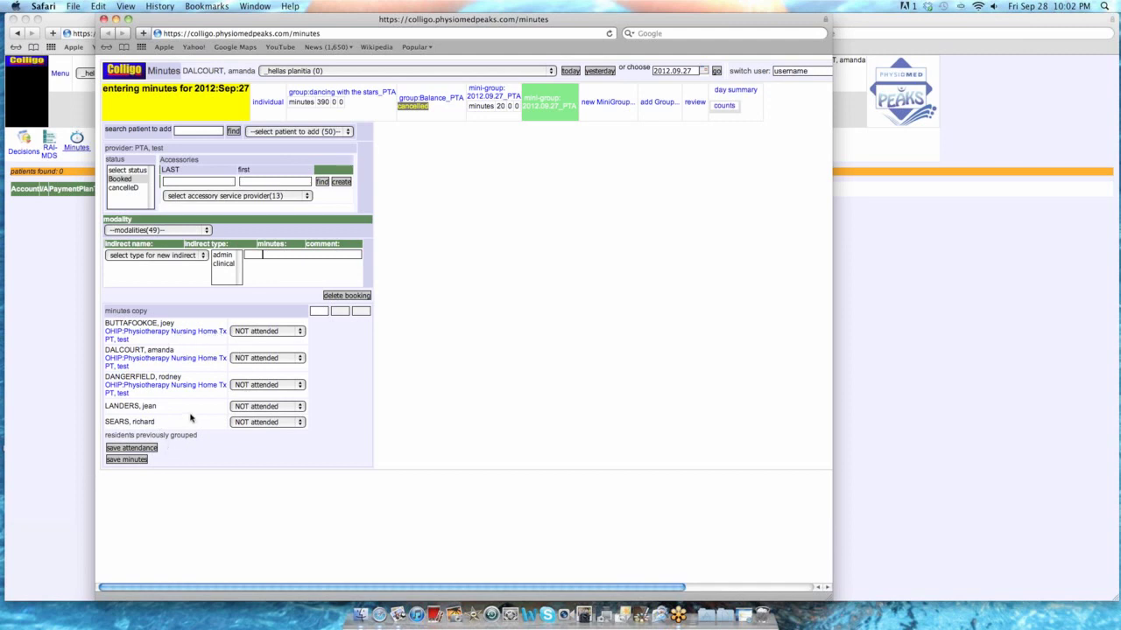
Step: Set the mini-group's modality to Balance training and add an existing accessory service provider
click(174, 231)
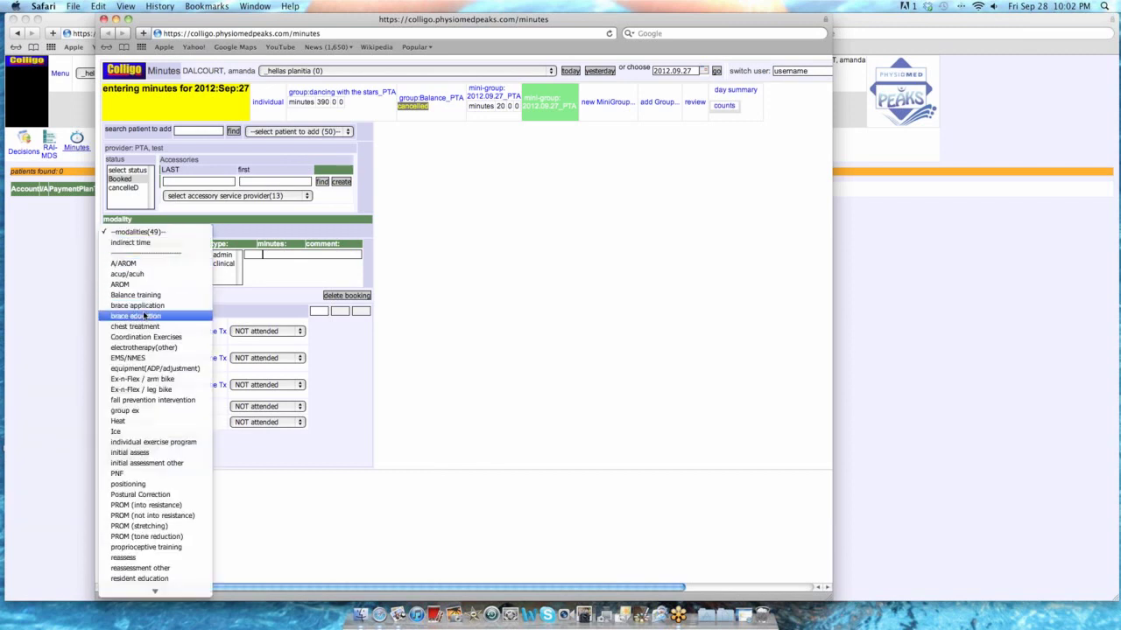
click(143, 298)
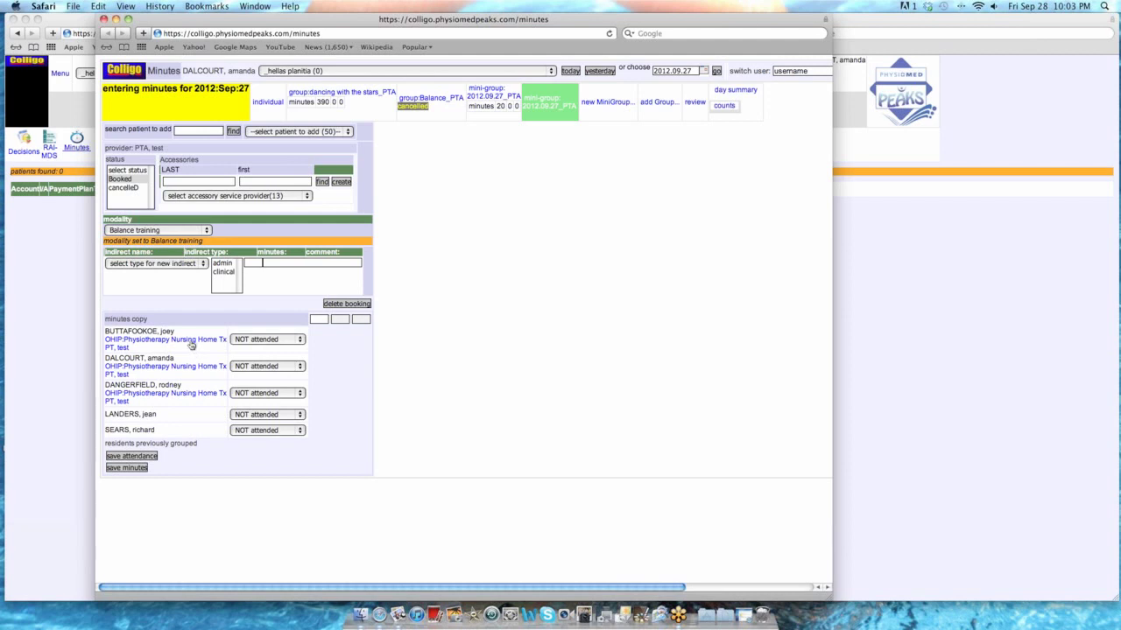
click(229, 181)
click(341, 182)
click(304, 196)
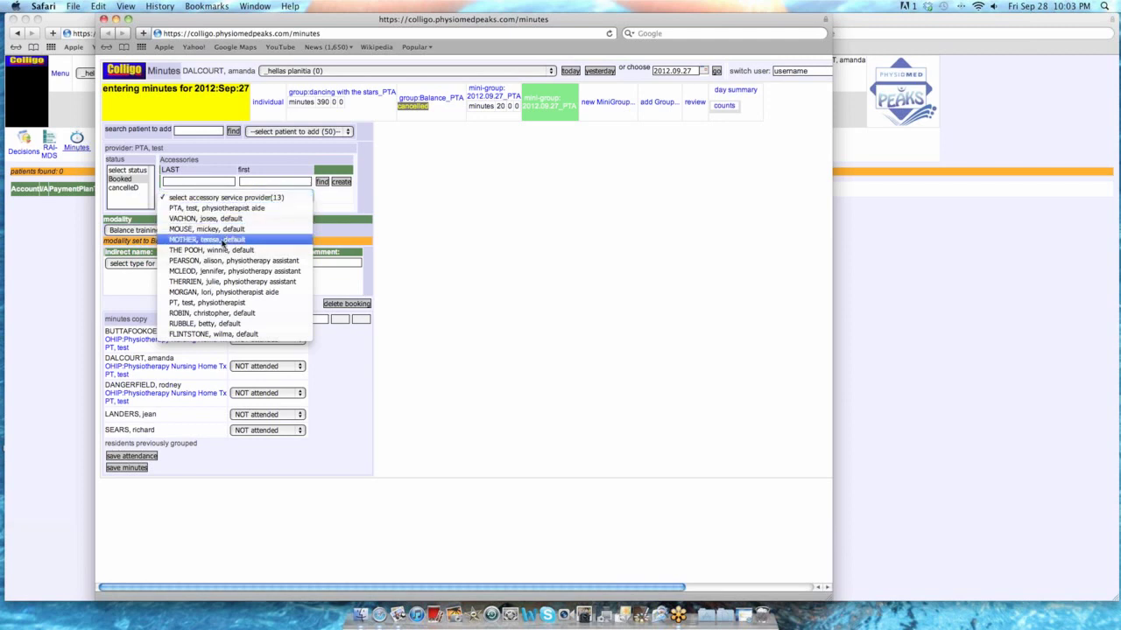
click(225, 239)
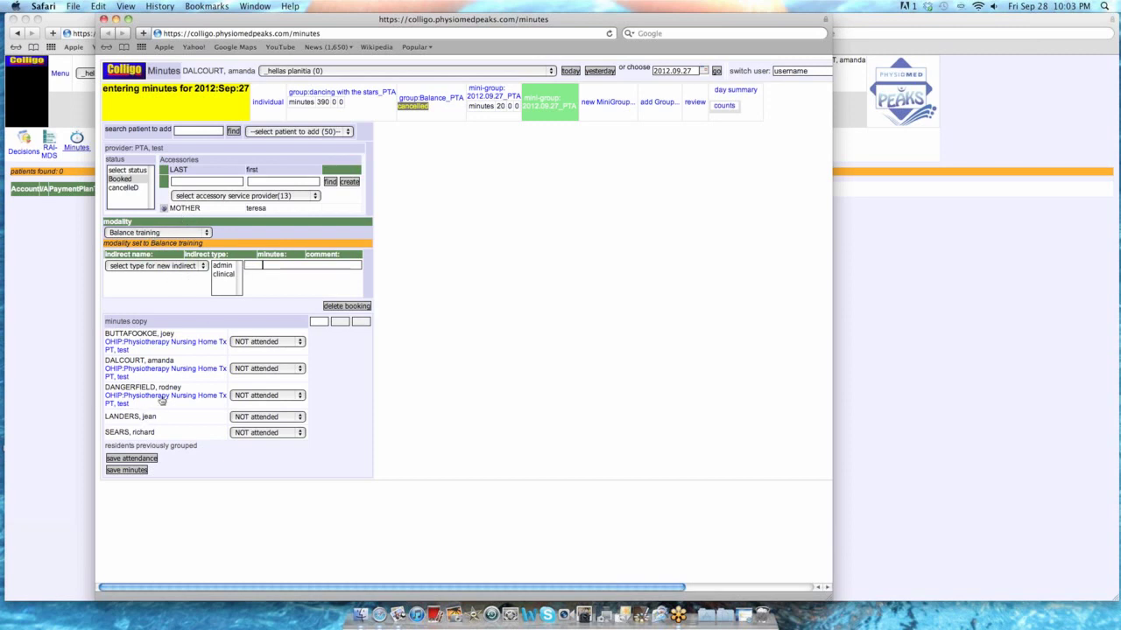
Step: Record 5 minutes of clinical indirect time of type port for the mini-group
click(256, 264)
text(5)
click(192, 269)
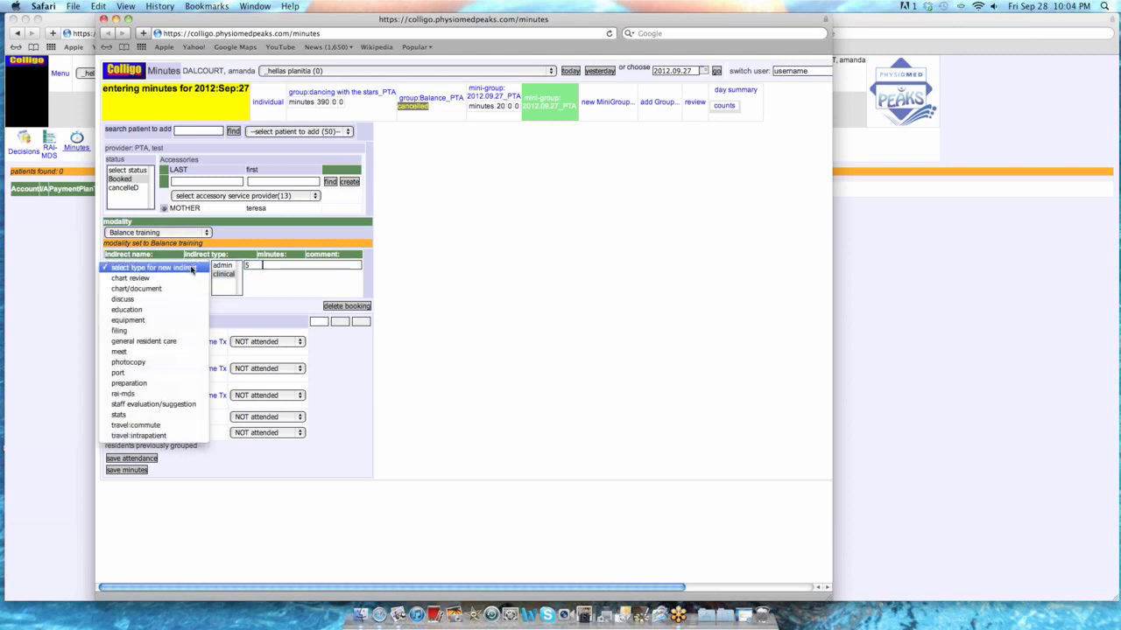
click(154, 374)
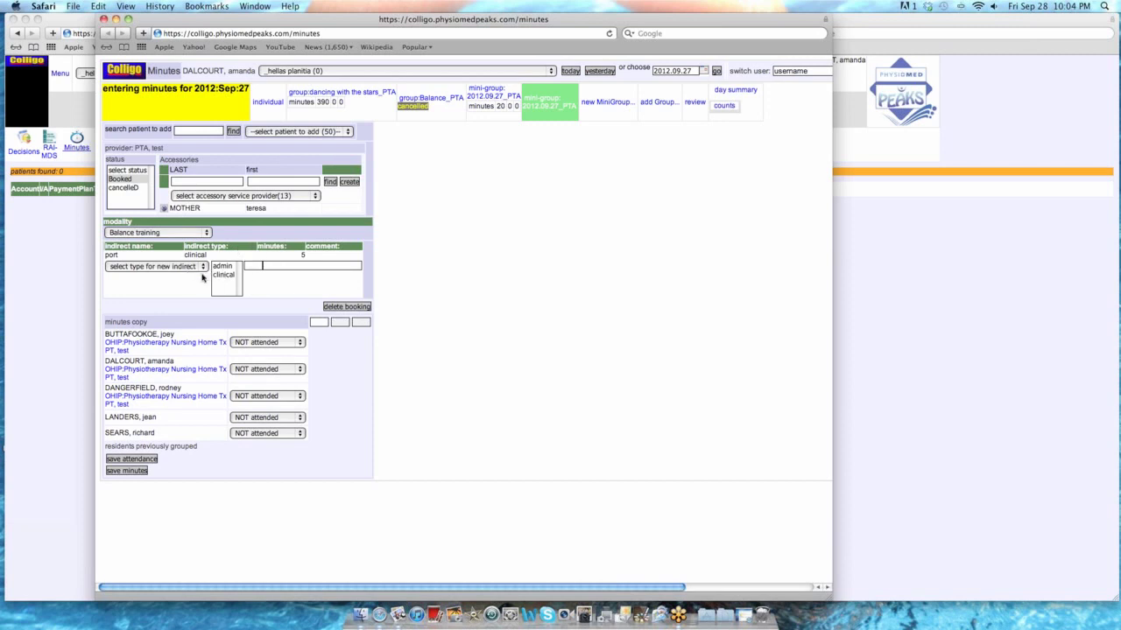
Step: Mark all five patients in the mini-group as attended and save the attendance
click(294, 342)
click(284, 335)
click(282, 366)
click(282, 361)
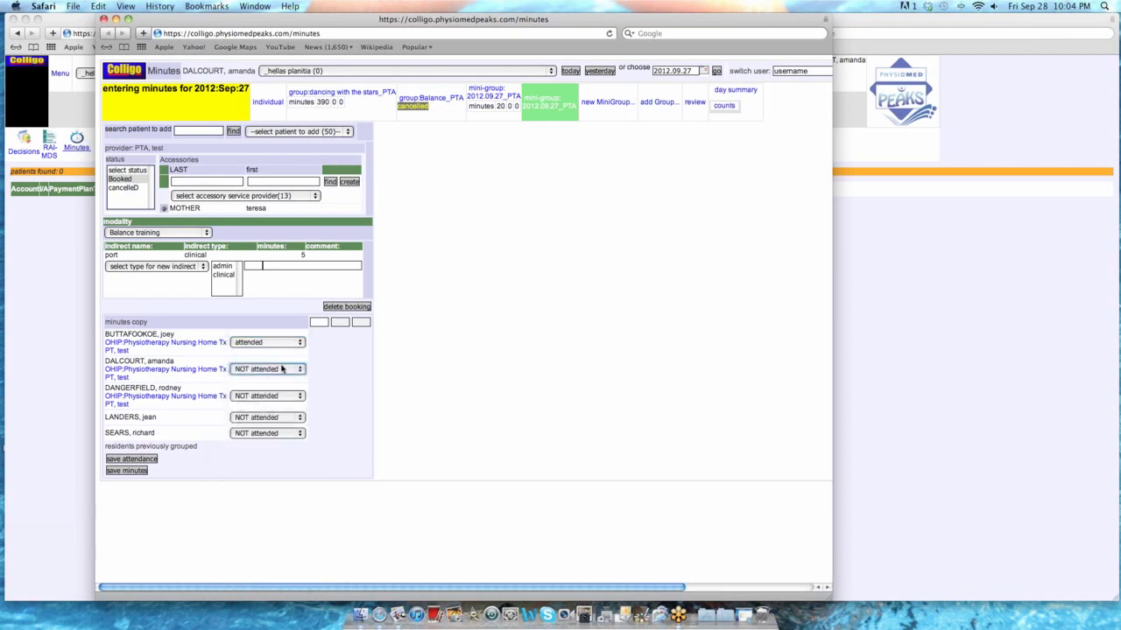
click(280, 396)
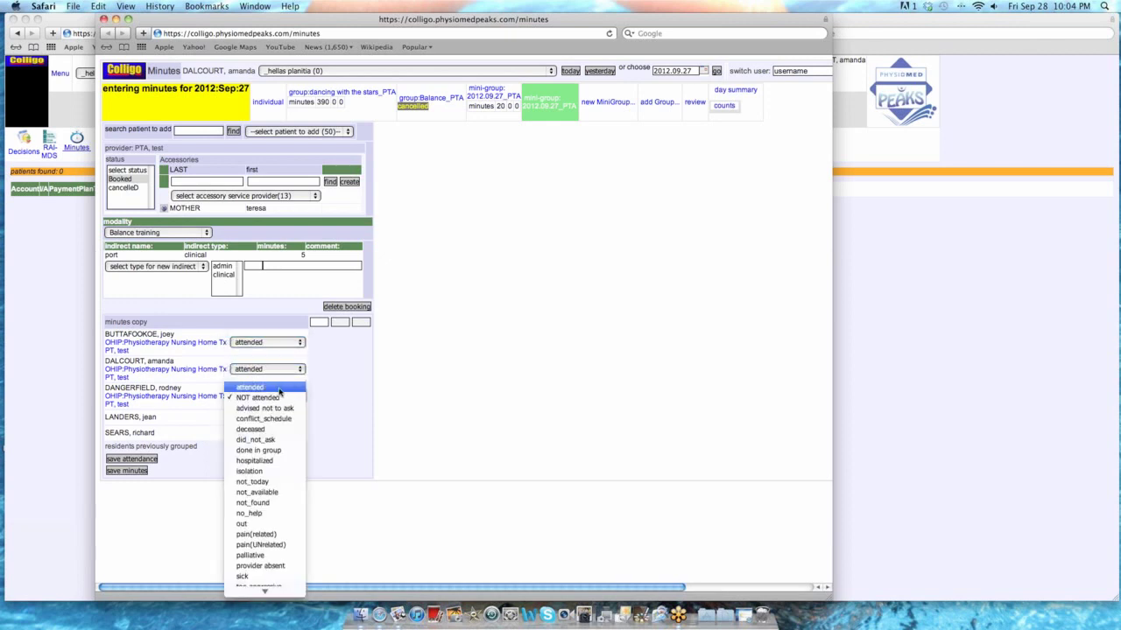
click(280, 388)
click(285, 417)
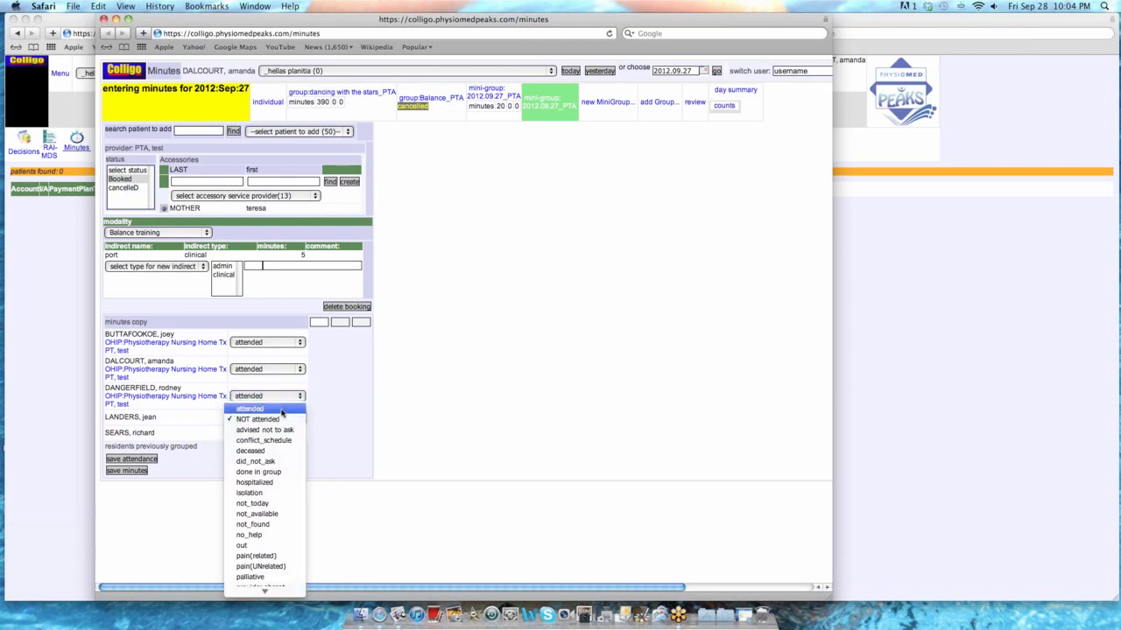
click(282, 409)
click(282, 433)
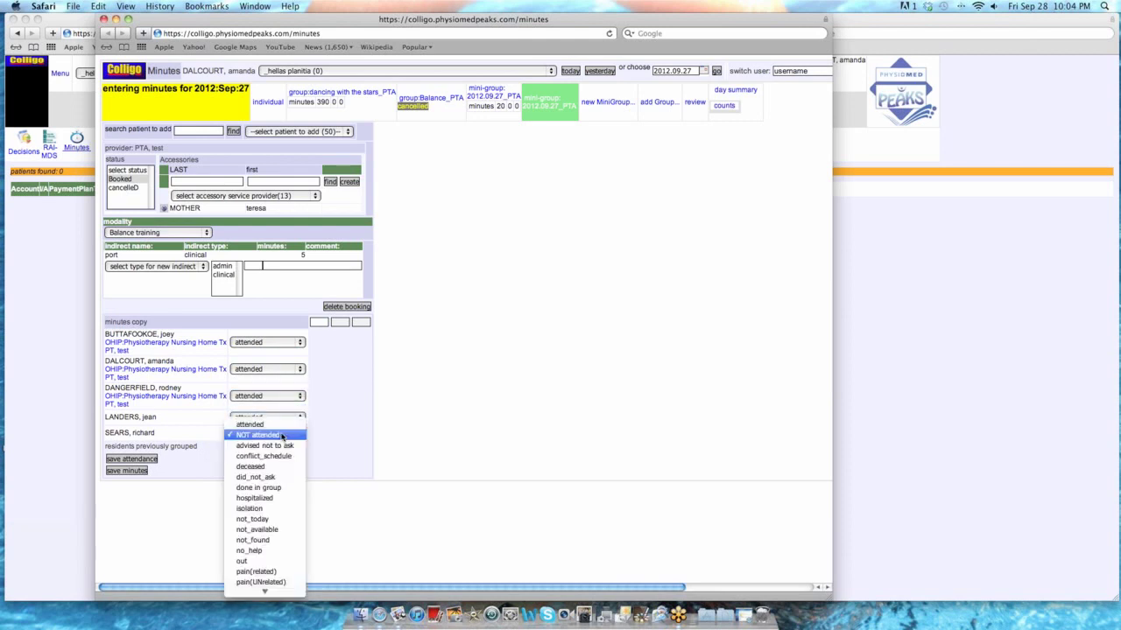
click(282, 425)
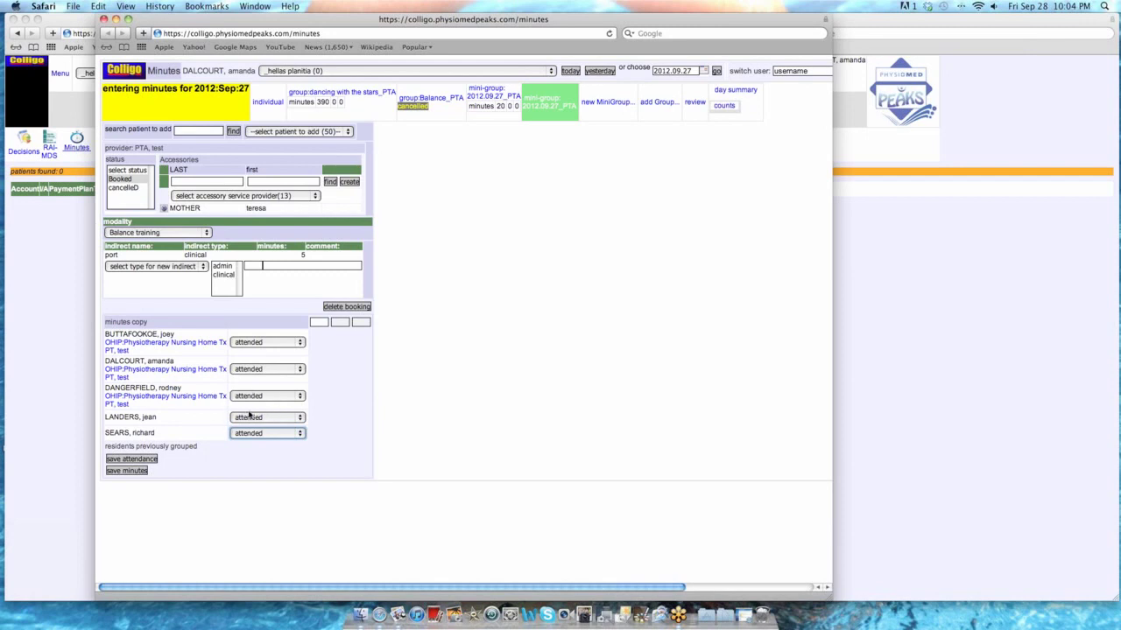
click(132, 459)
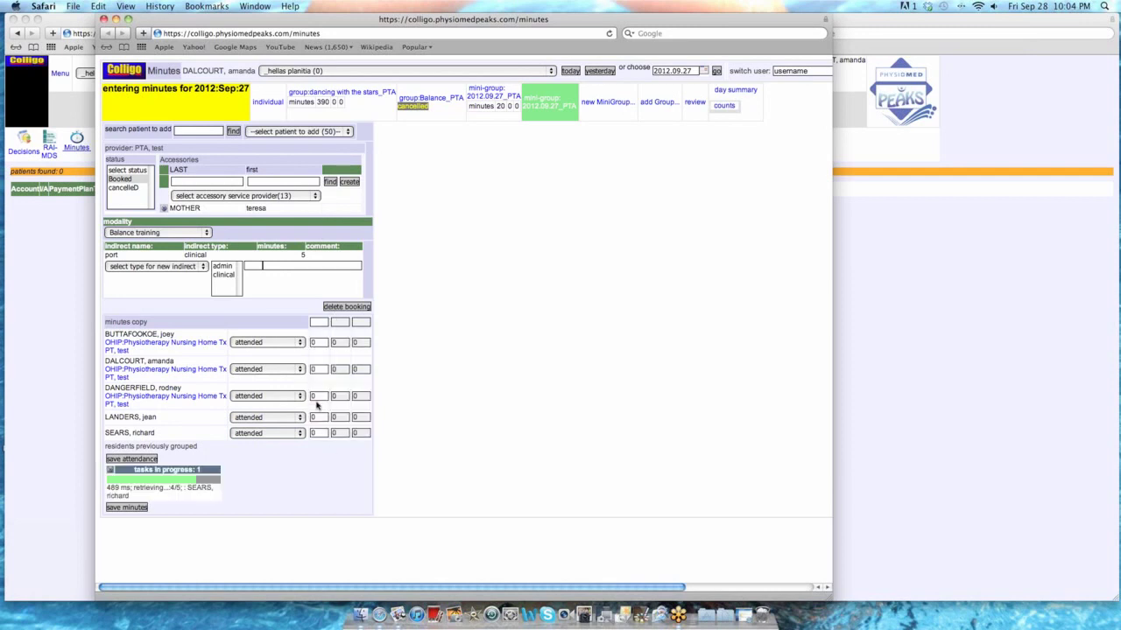
Step: Fill in 15 minutes for all five attendees at once, save the minutes and return to the individual view
click(321, 322)
text(1)
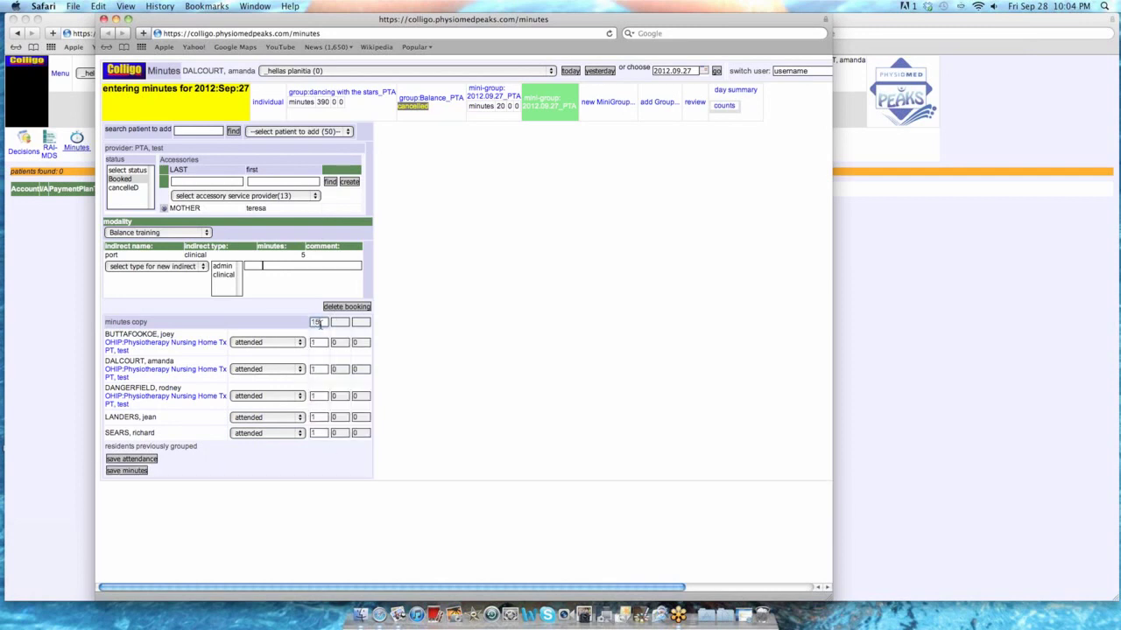
text(5)
mouse_move(490, 98)
click(124, 473)
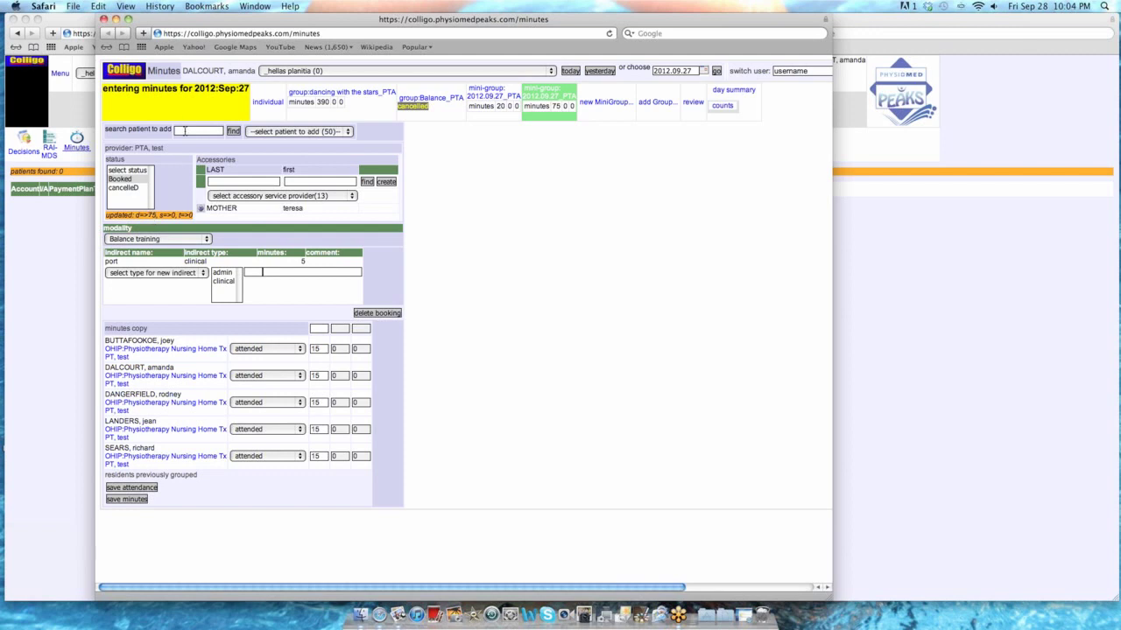
click(267, 102)
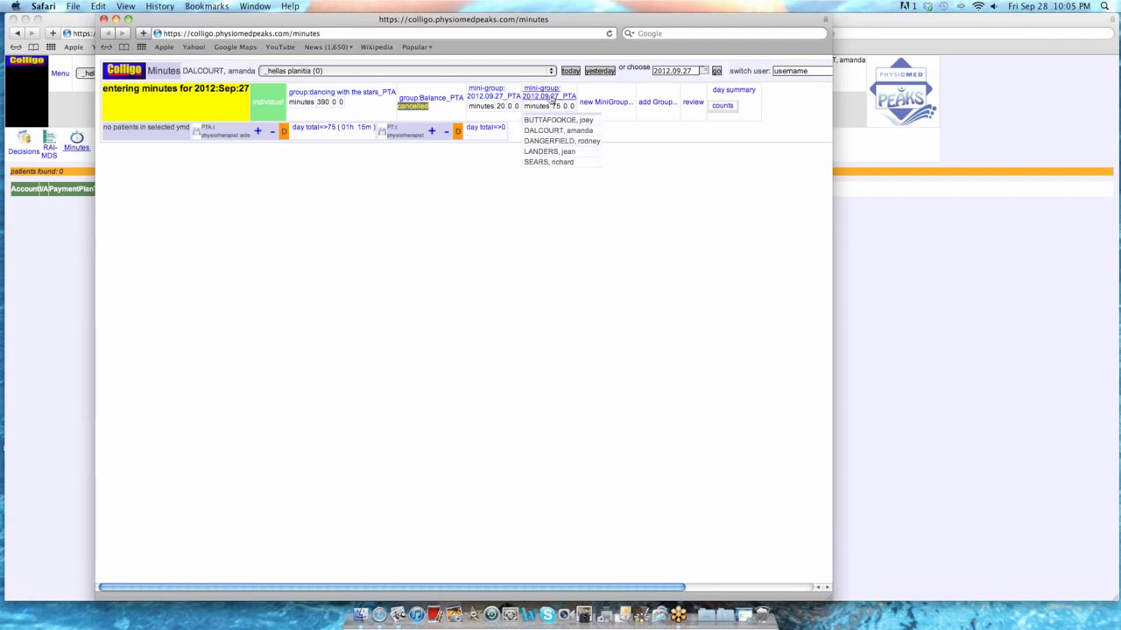
mouse_move(547, 103)
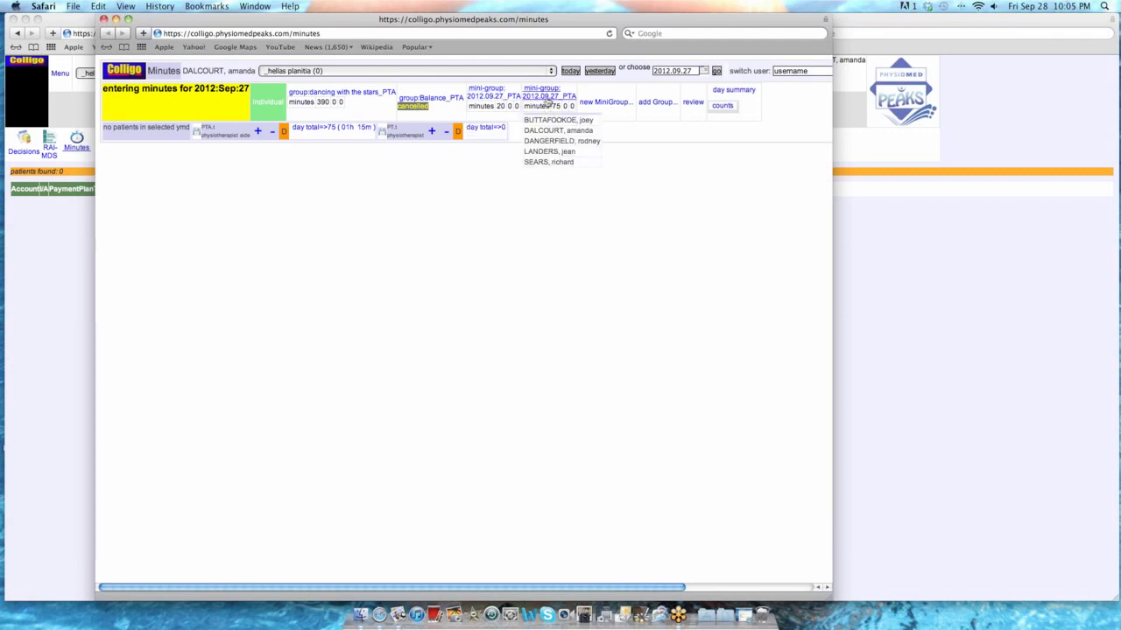